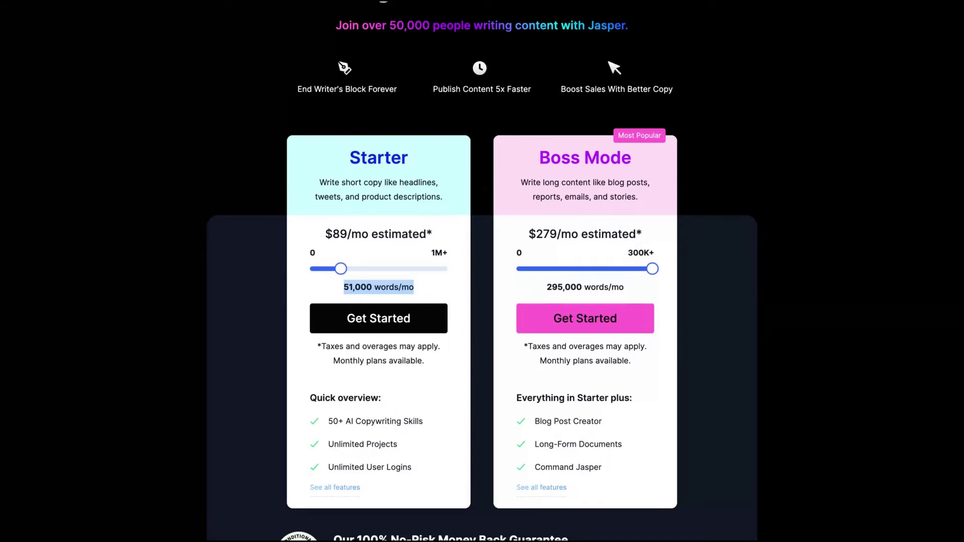
Set the Boss Mode plan's pricing slider to 45,000 words/mo to check its monthly price
left_click(558, 270)
left_click_drag(558, 270, 548, 270)
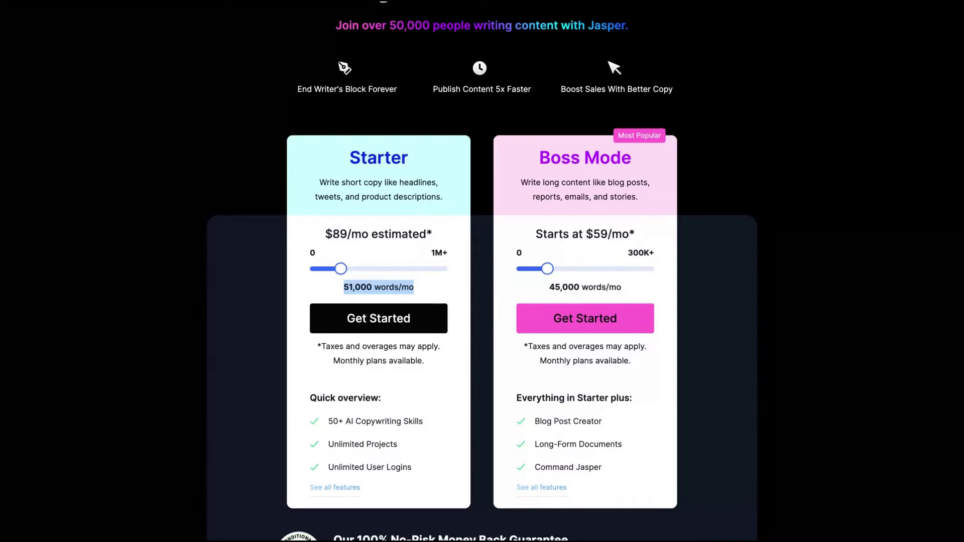
scroll(485, 211, "up", 3)
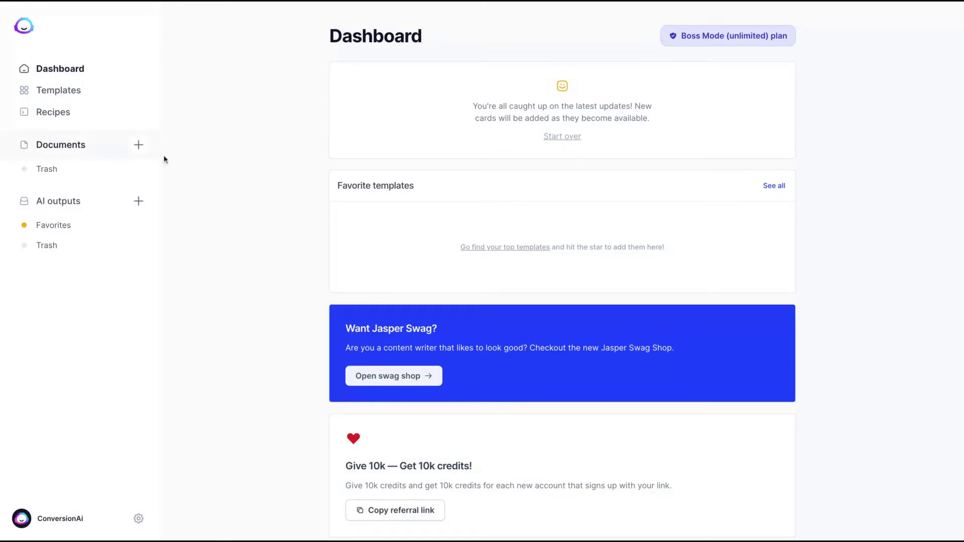
Create a new document using the blog post workflow
left_click(88, 150)
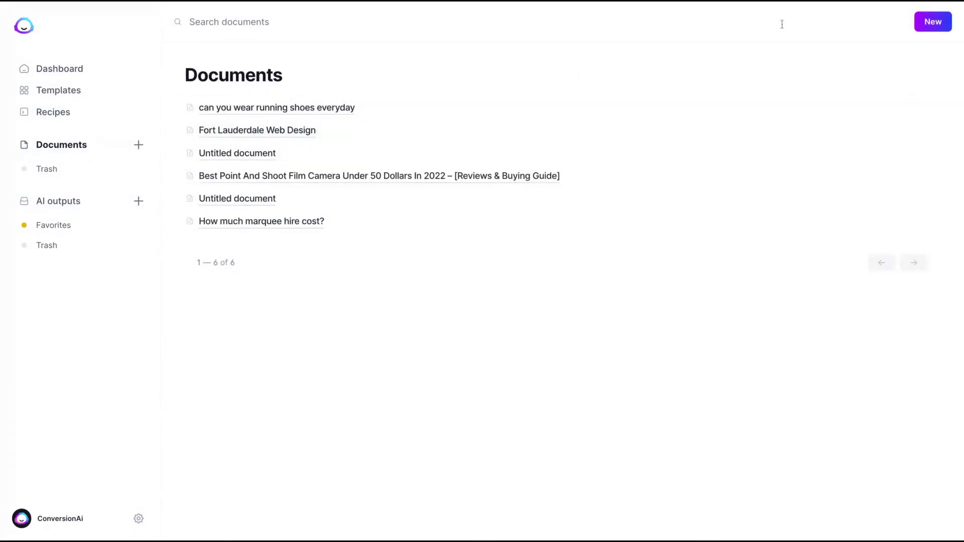
left_click(939, 23)
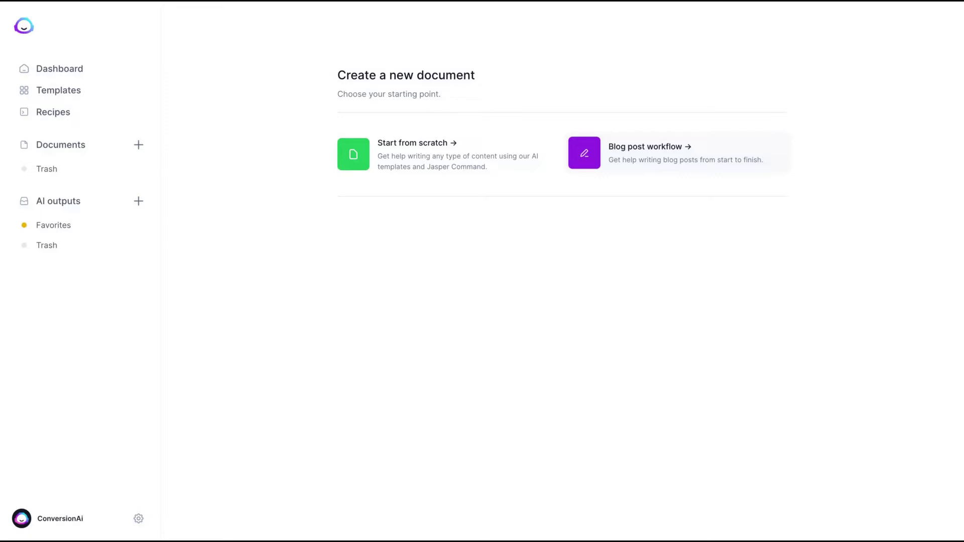
left_click(634, 148)
scroll(397, 318, "down", 2)
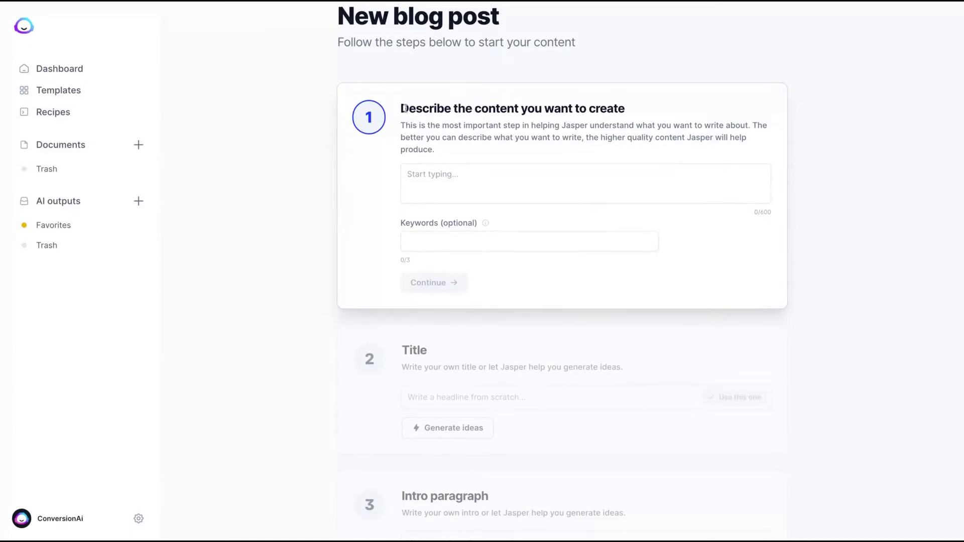
Describe the content as an article about the top 10 copywriting hooks to get attention, driving leads and sales, followed by background paragraphs on hooks
left_click_drag(406, 109, 625, 108)
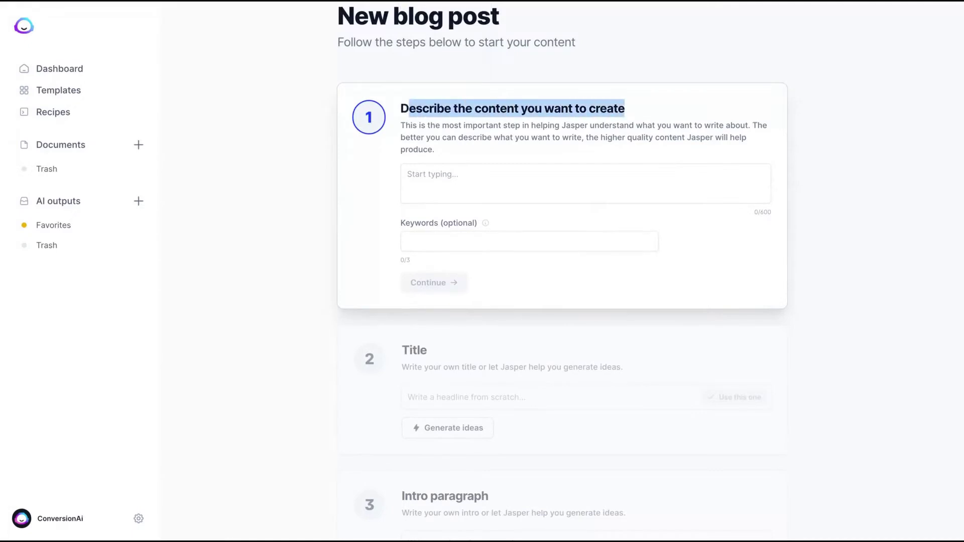
left_click(403, 127)
left_click_drag(403, 127, 748, 126)
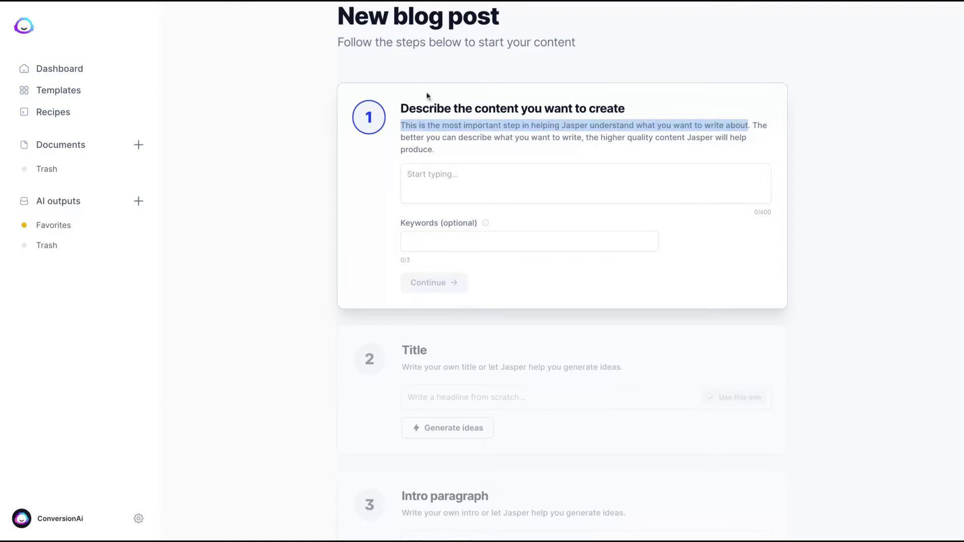
left_click(414, 186)
left_click(397, 3)
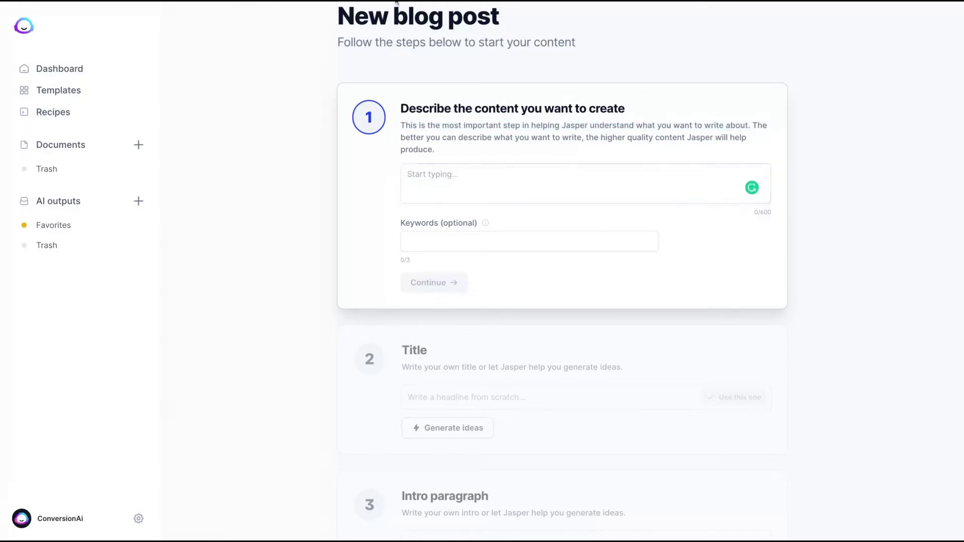
type("My article is about the top 10 copywriting hooks to get attention, driving leads and sales.  If you've been dabbling in copywriting for a while, you've probably realized that creating attention-grabbing headlines for your blog posts and pages isn't always easy. But, through the use of strong hooks, you can increase your blog's readership and attract more potential customers.  Copywriting hooks are phrases that pull readers in and make them want to continue reading. These hooks also help you catch their attention so they can keep reading your copy.")
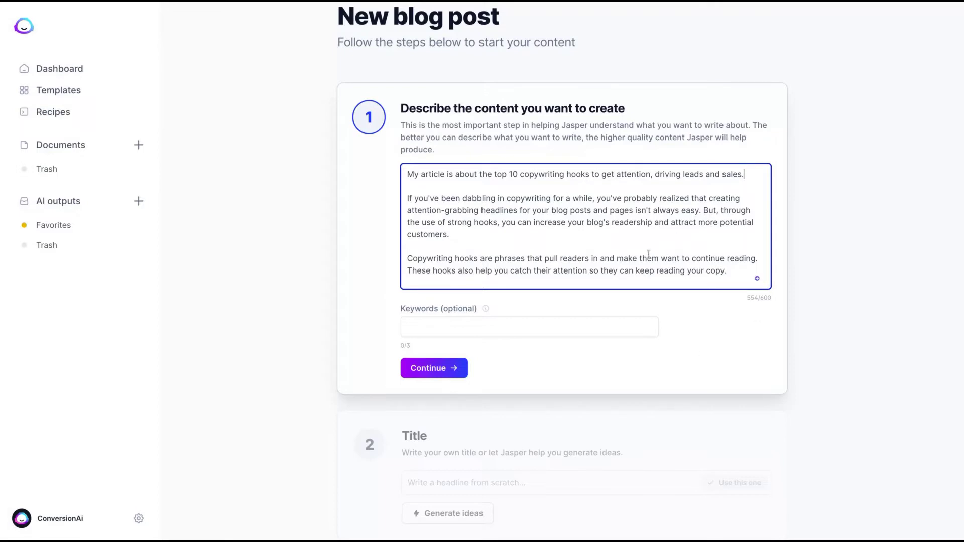
double_click(773, 301)
left_click(734, 250)
Add the keywords "copywriting hooks", "copywriting for begginers" and "best copywriting hooks" to the content description
left_click(539, 326)
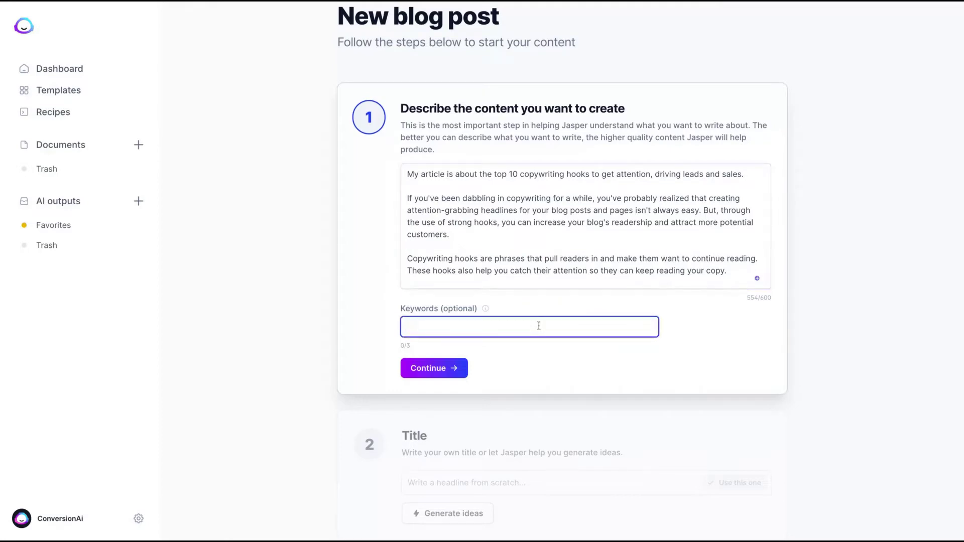
type("copyw")
type("riting hooks")
key("Return")
type("copywriting for begginers")
key("Return")
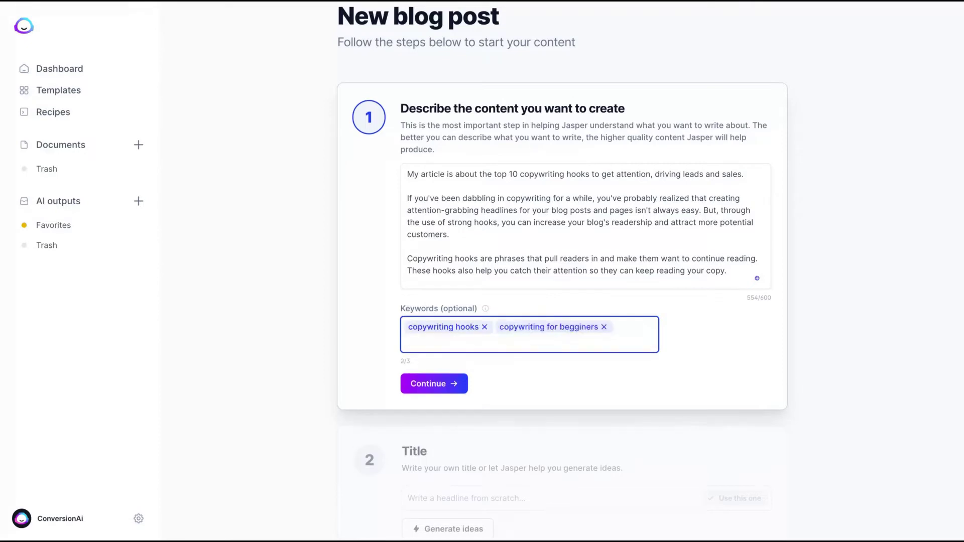
type("best copywriting hooks")
key("Return")
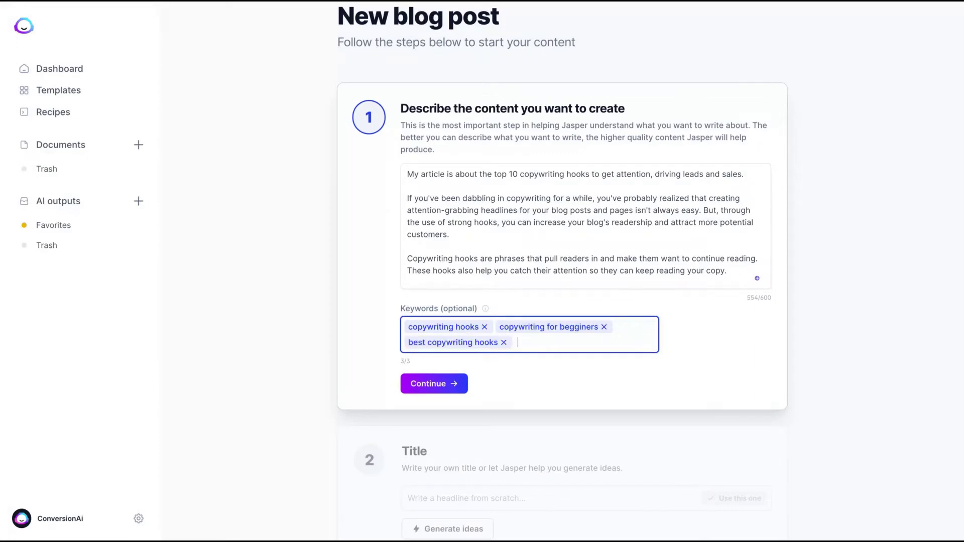
Continue to the title stage, generate ideas and use "10 Copywriting Hooks to Get Attention, Driving Leads and Sales"
left_click(427, 387)
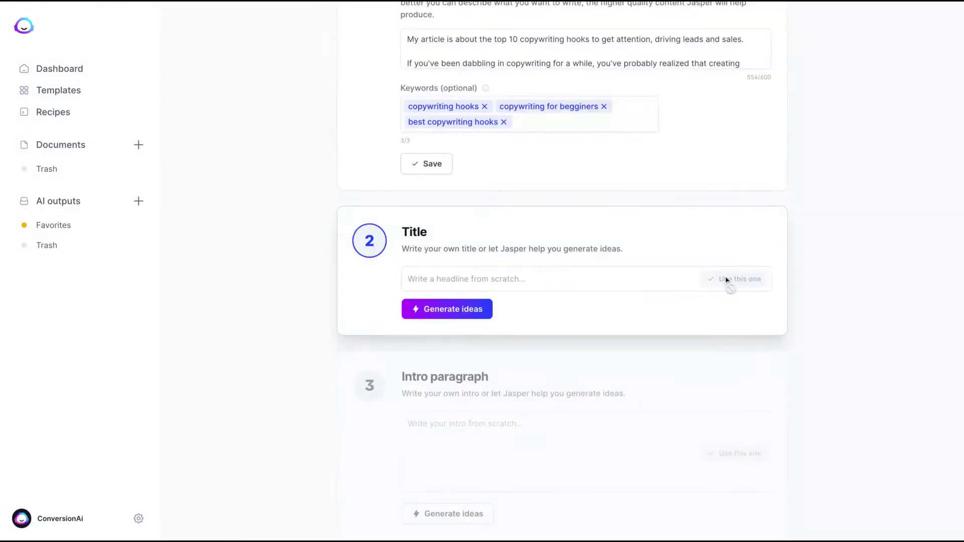
left_click(457, 320)
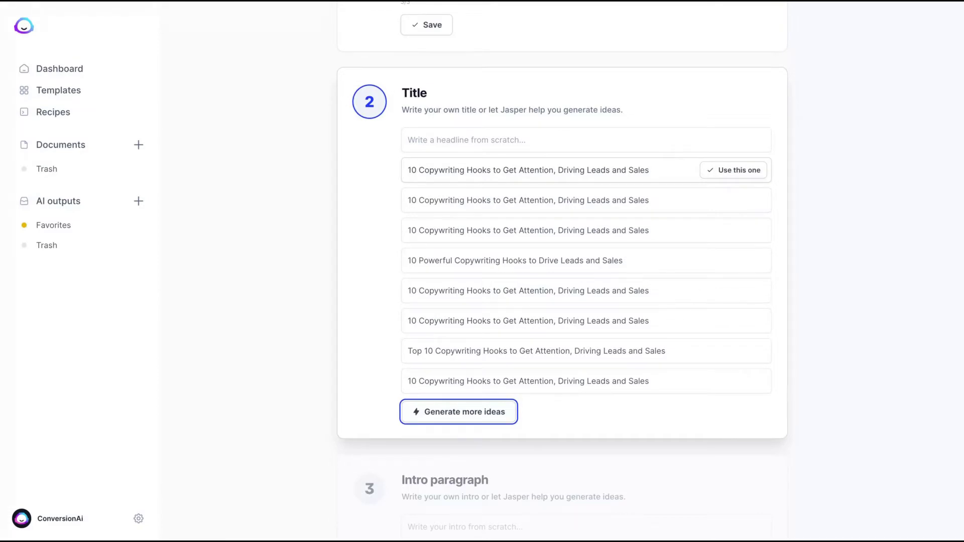
left_click(716, 173)
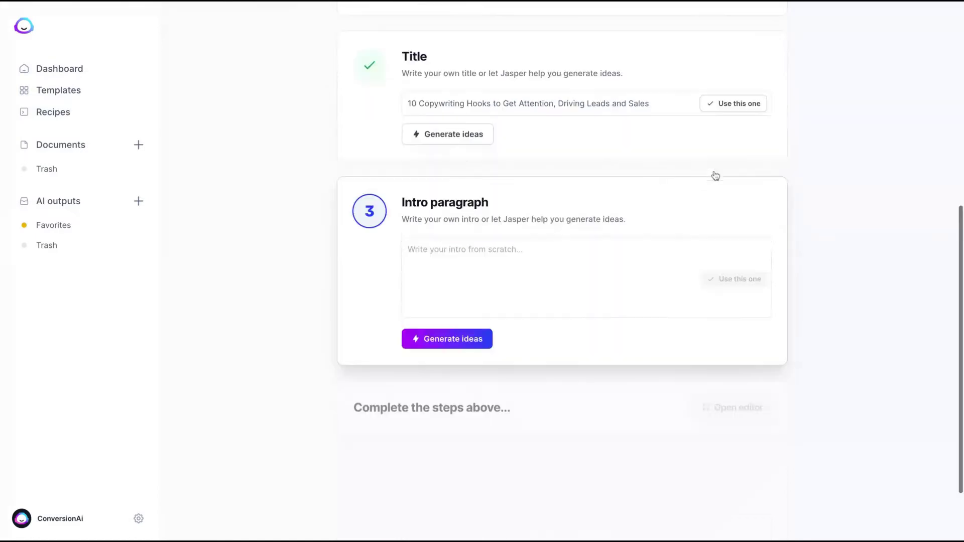
Generate intro paragraph ideas and use the one beginning "Copywriting hooks are essential for getting people to read your content."
left_click(466, 284)
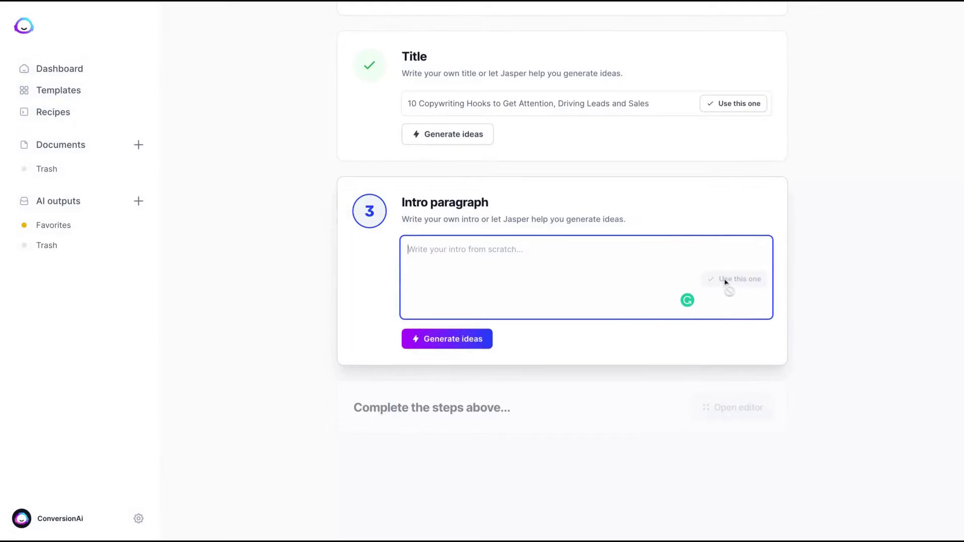
left_click(474, 340)
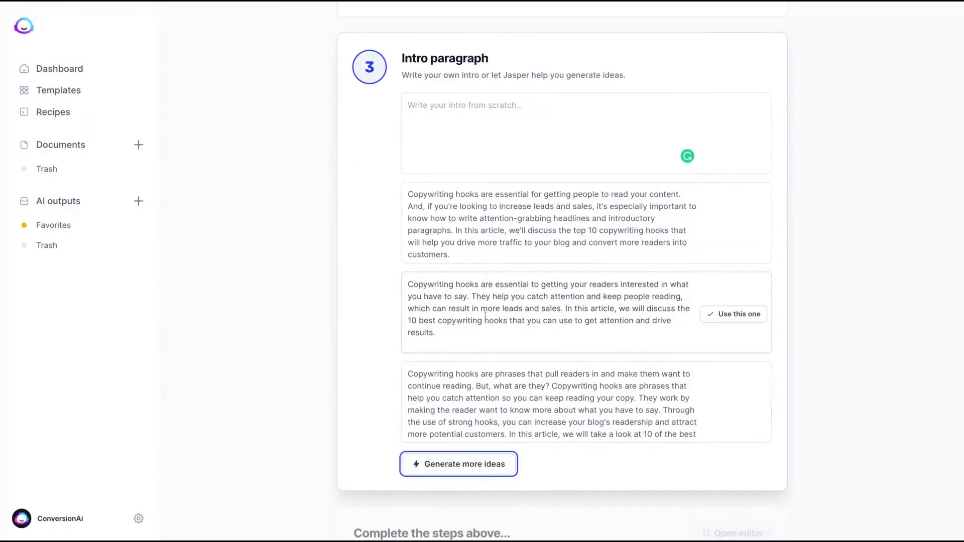
left_click_drag(567, 284, 435, 332)
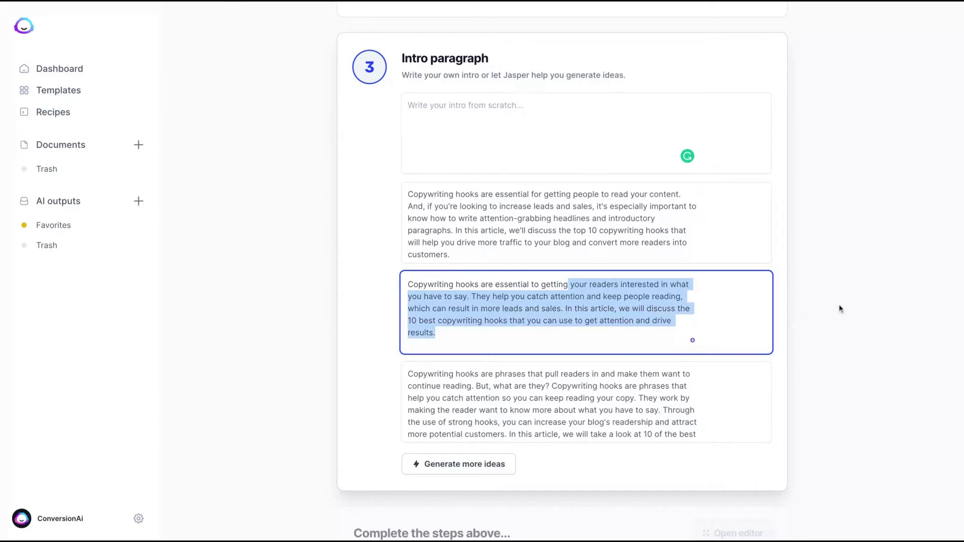
left_click(414, 194)
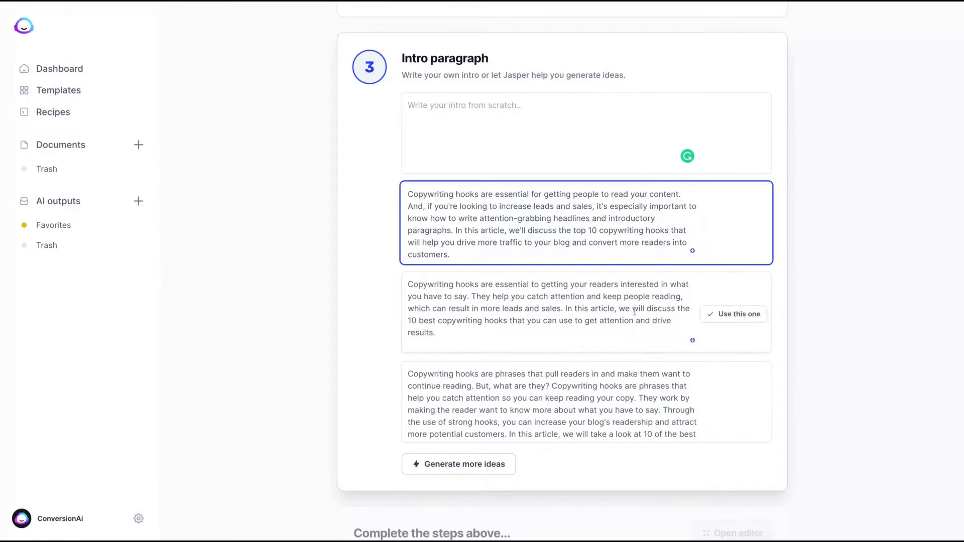
mouse_move(634, 256)
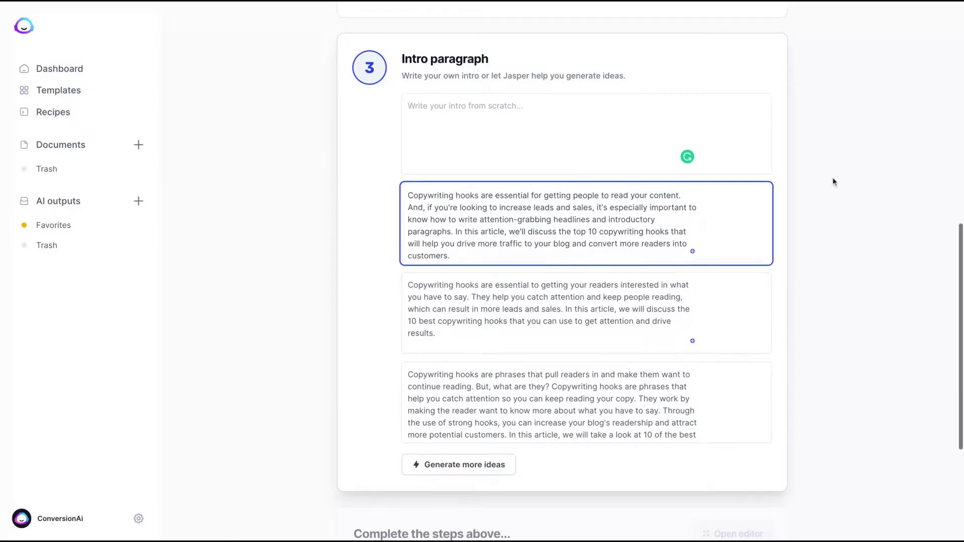
scroll(832, 182, "up", 2)
scroll(833, 182, "up", 4)
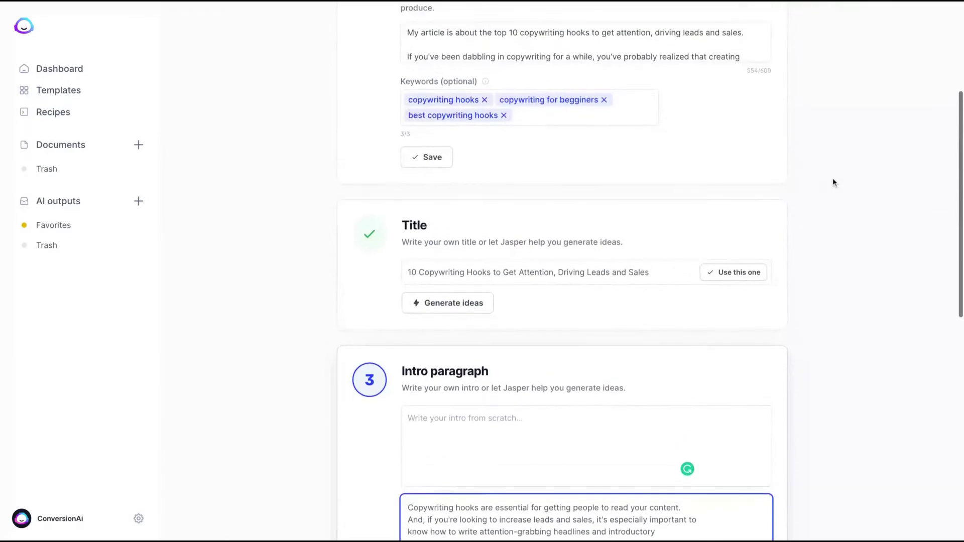
scroll(876, 272, "up", 1)
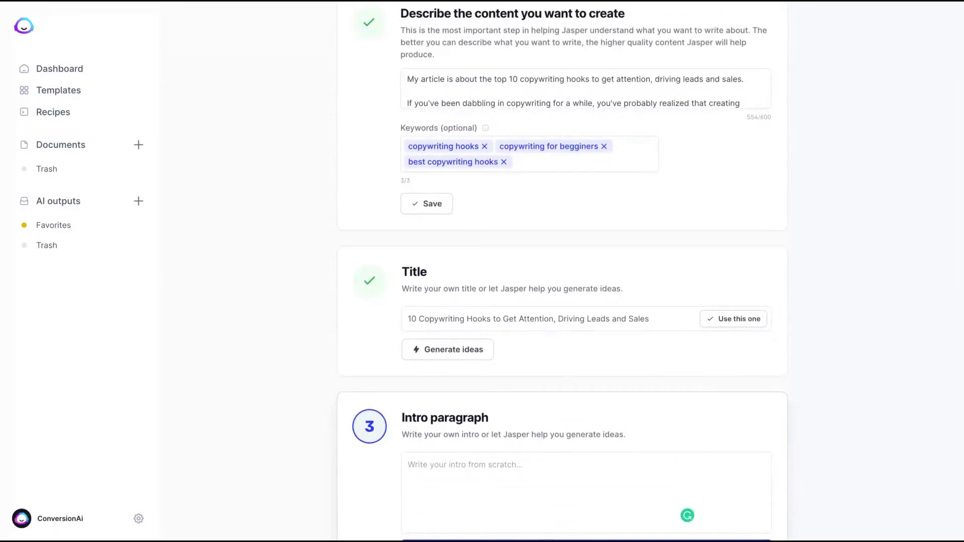
scroll(562, 271, "down", 9)
mouse_move(729, 149)
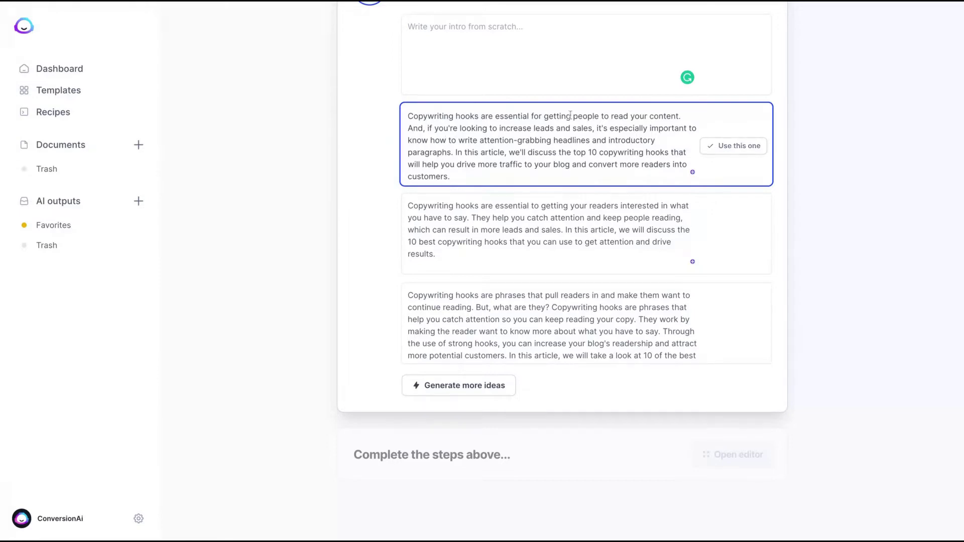
left_click(721, 146)
Review the completed blog post setup and open it in the editor
scroll(786, 209, "down", 3)
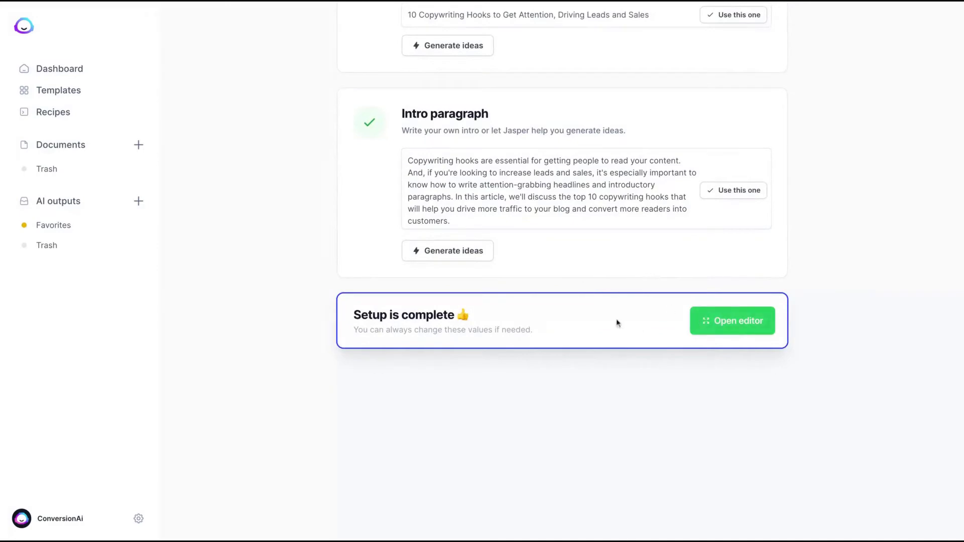
scroll(617, 325, "up", 10)
scroll(571, 188, "down", 5)
scroll(571, 187, "down", 5)
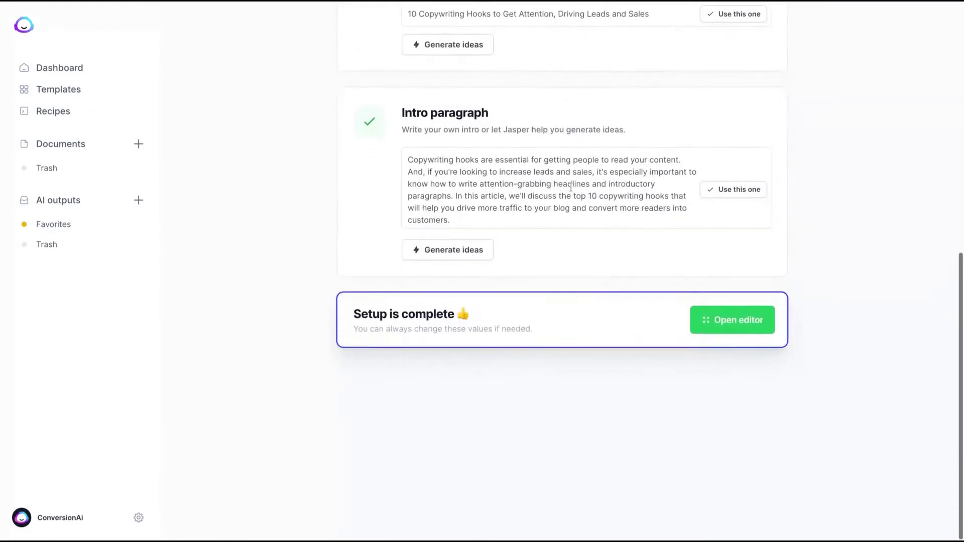
left_click(710, 321)
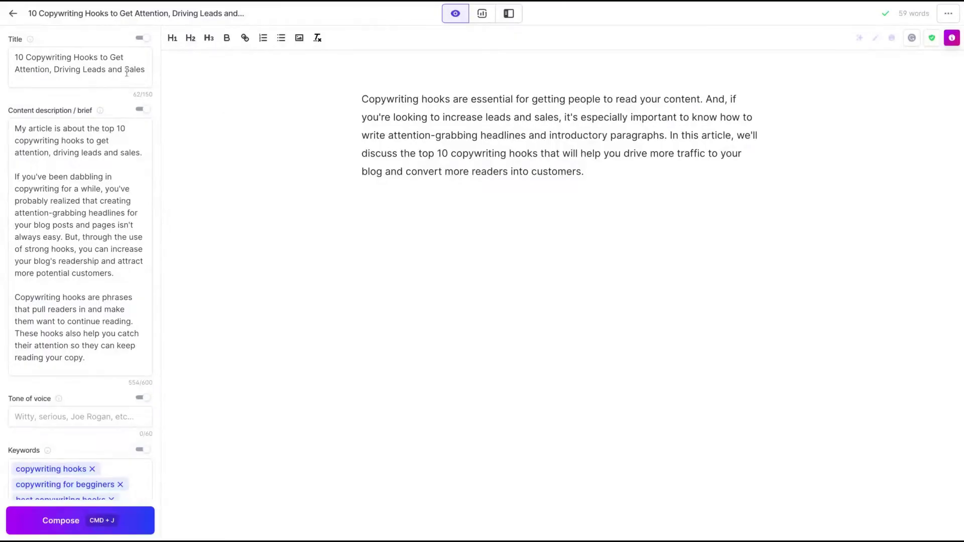
Review the brief and output settings, and set the tone of voice to "professional"
scroll(86, 463, "down", 3)
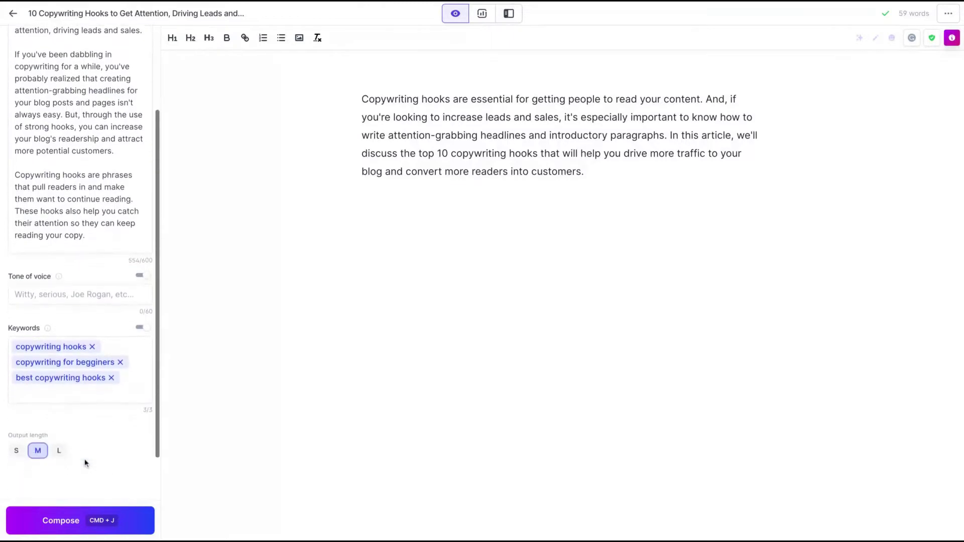
scroll(86, 463, "up", 3)
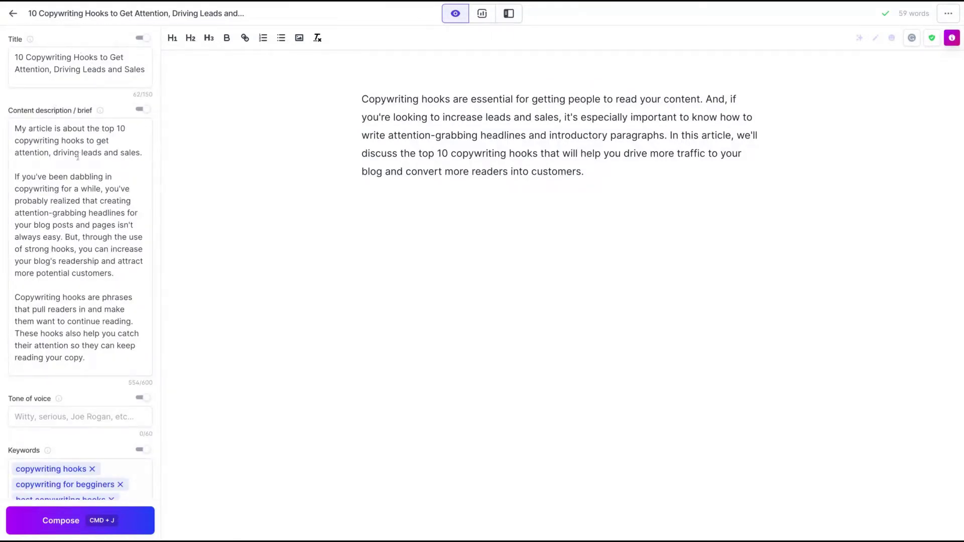
scroll(56, 449, "down", 4)
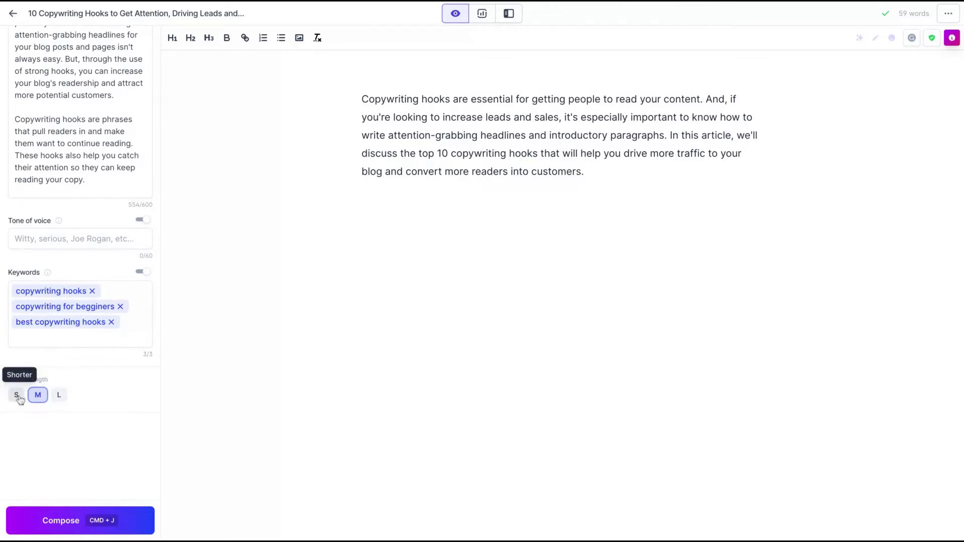
left_click(81, 239)
type("professio")
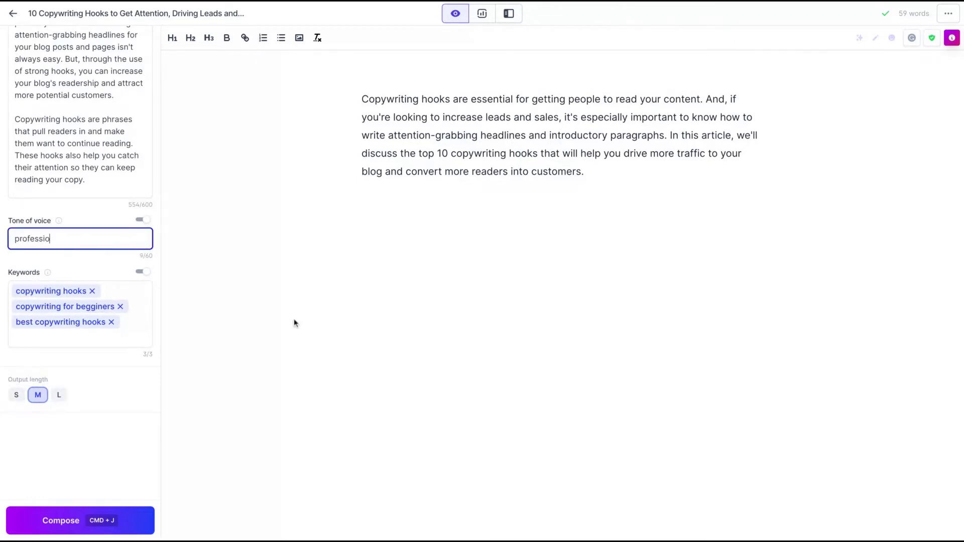
type("nal")
left_click(367, 341)
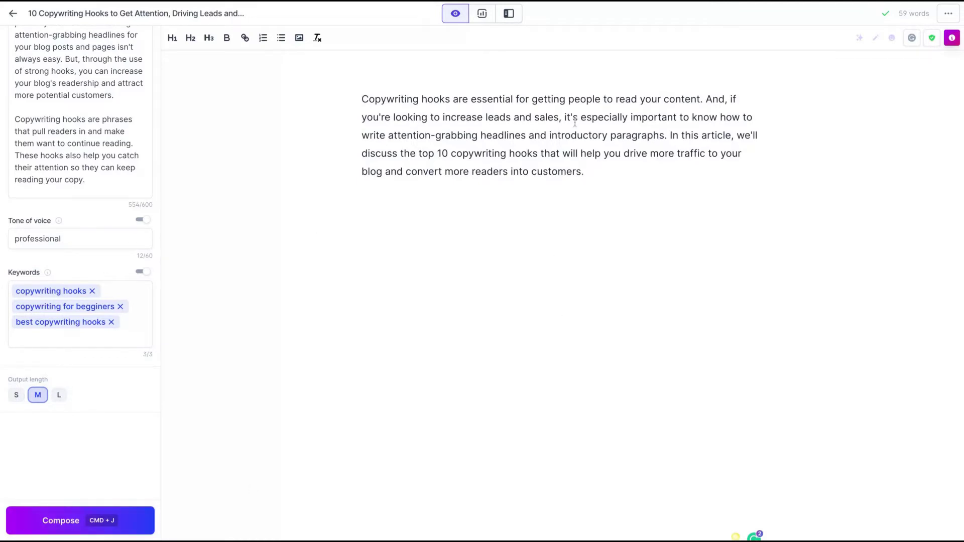
Add the line "Introduction" above the opening paragraph and format it as a level 2 heading
left_click(318, 103)
key("Return")
key("Up")
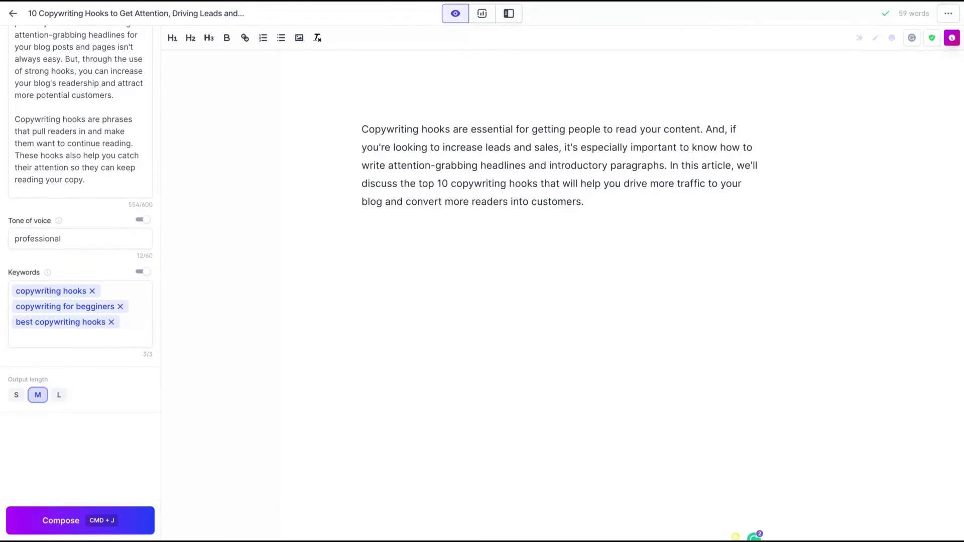
type("1. Introduction")
double_click(460, 103)
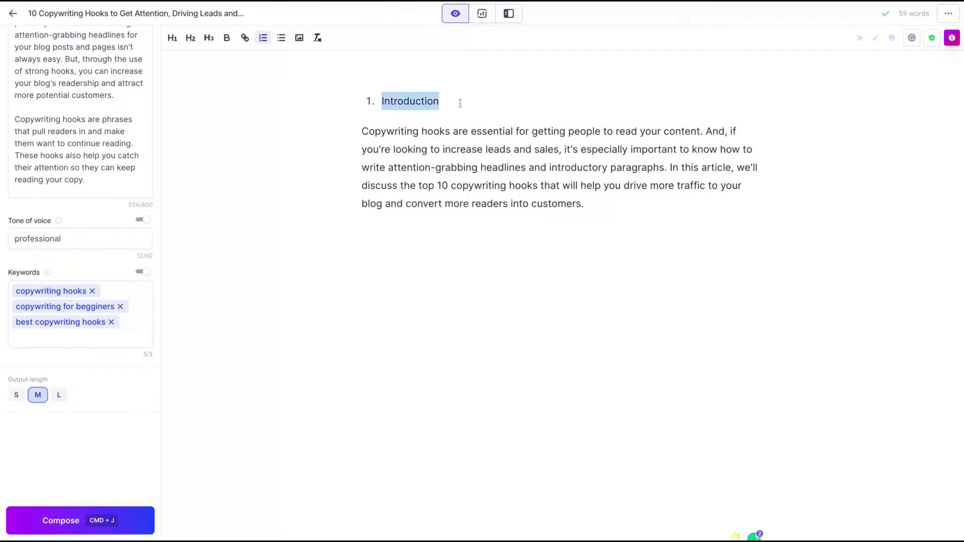
left_click(190, 38)
Compose more text after the opening paragraph and remove the surplus fragment beginning "Now that we've got that out of the way"
left_click(593, 196)
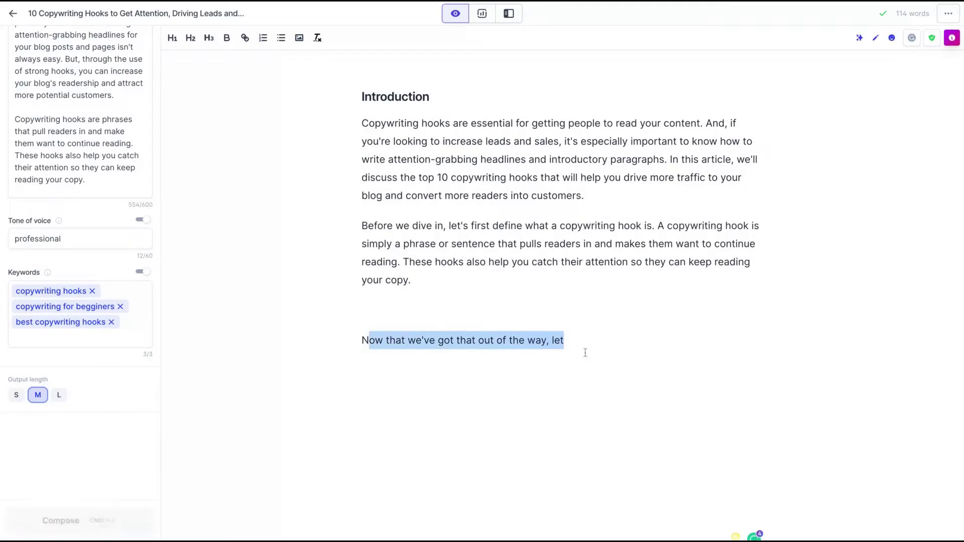
left_click(389, 298)
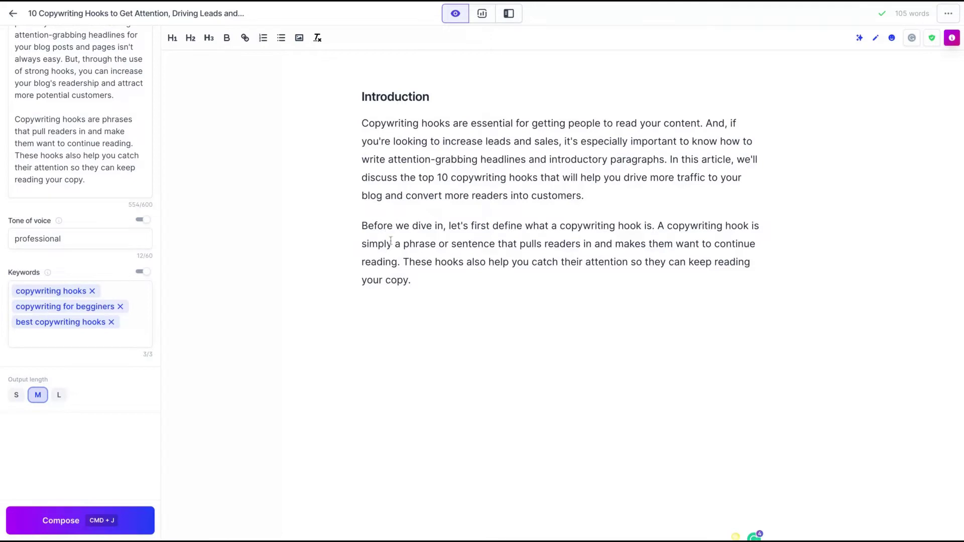
left_click_drag(391, 243, 405, 159)
left_click(442, 196)
left_click(460, 180)
key("shift+alt+Right")
key("shift+alt+Down")
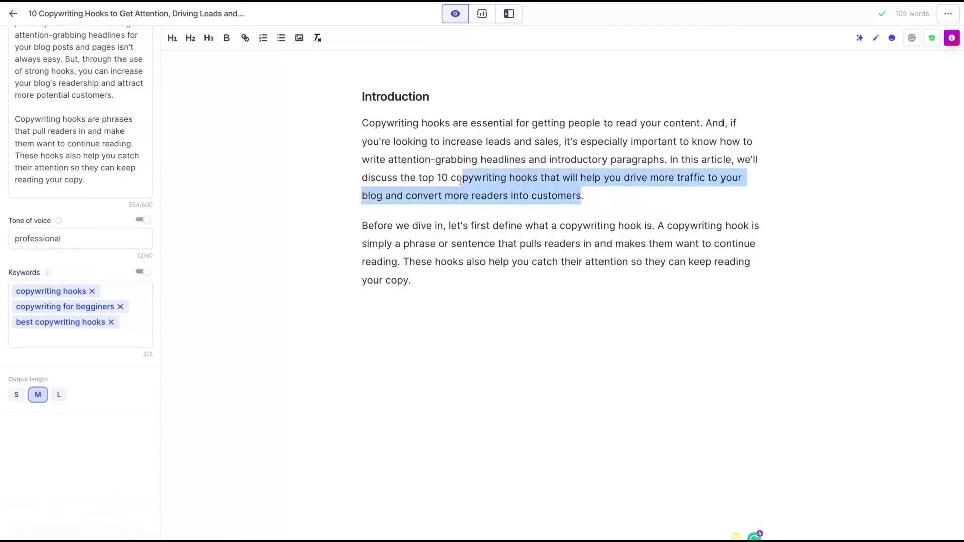